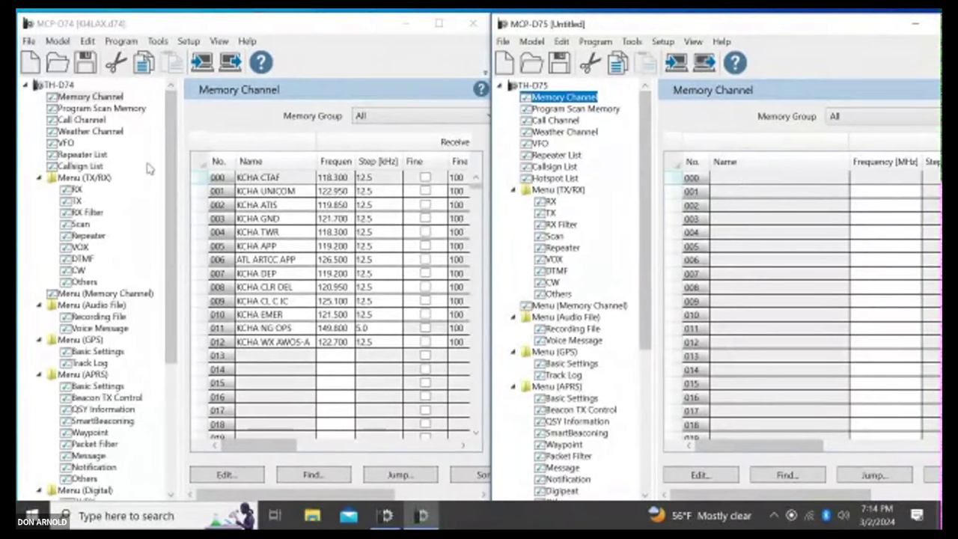
# Step: Copy all memory channels from the TH-D74 file and paste them into the TH-D75 memory channel list starting at channel 000
pyautogui.click(202, 180)
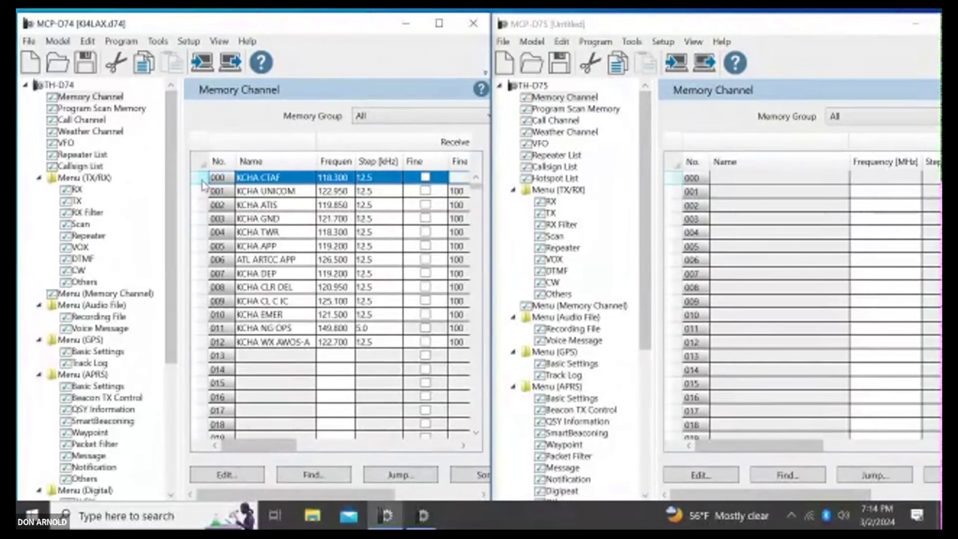
pyautogui.hotkey('ctrl', 'a')
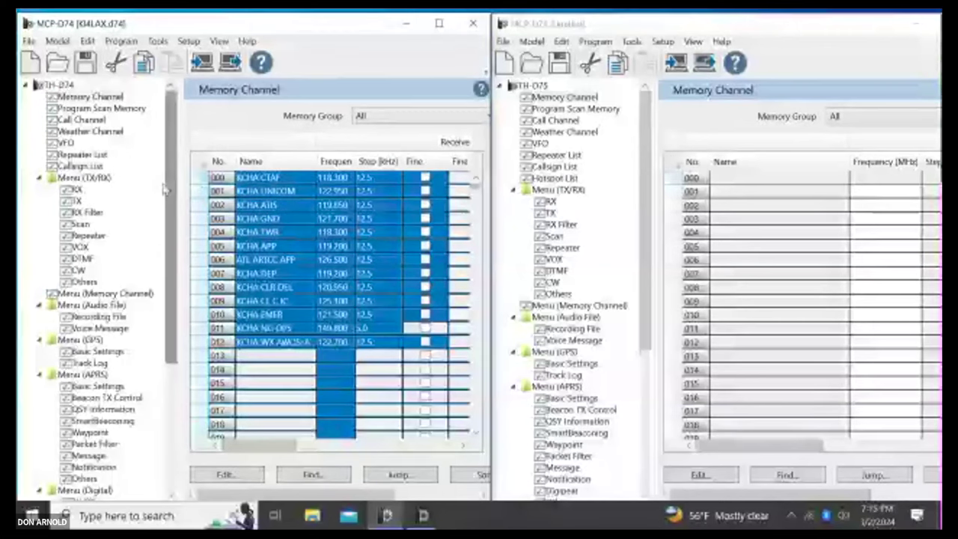
pyautogui.click(198, 181)
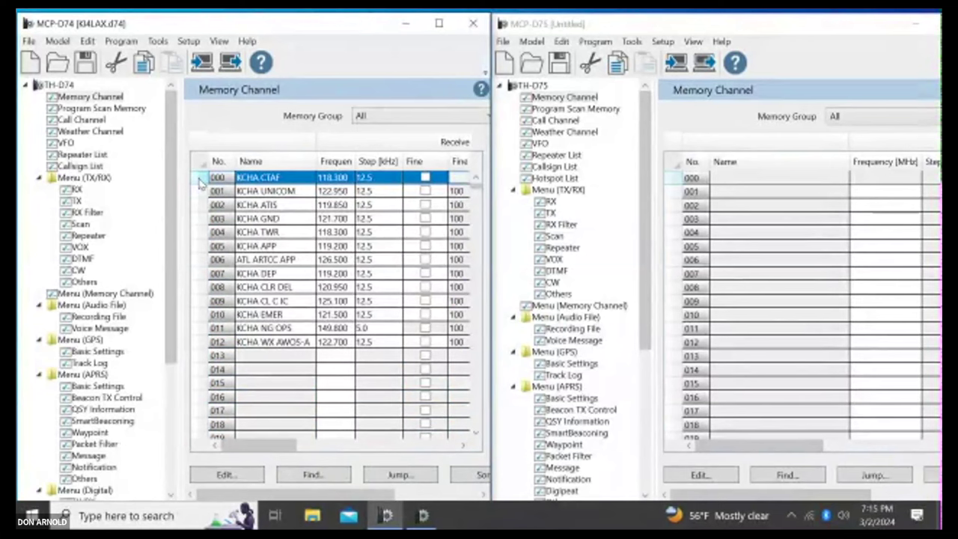
pyautogui.hotkey('ctrl', 'a')
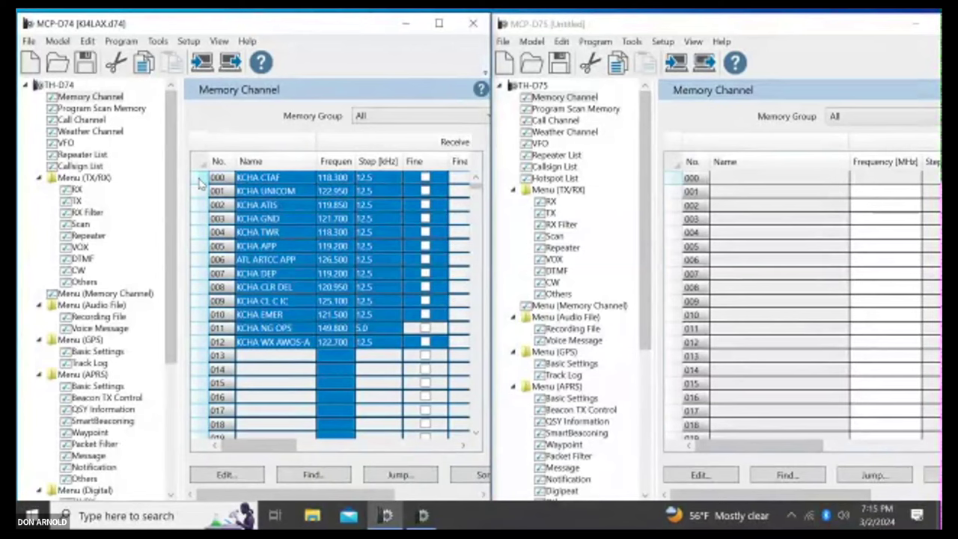
pyautogui.click(675, 181)
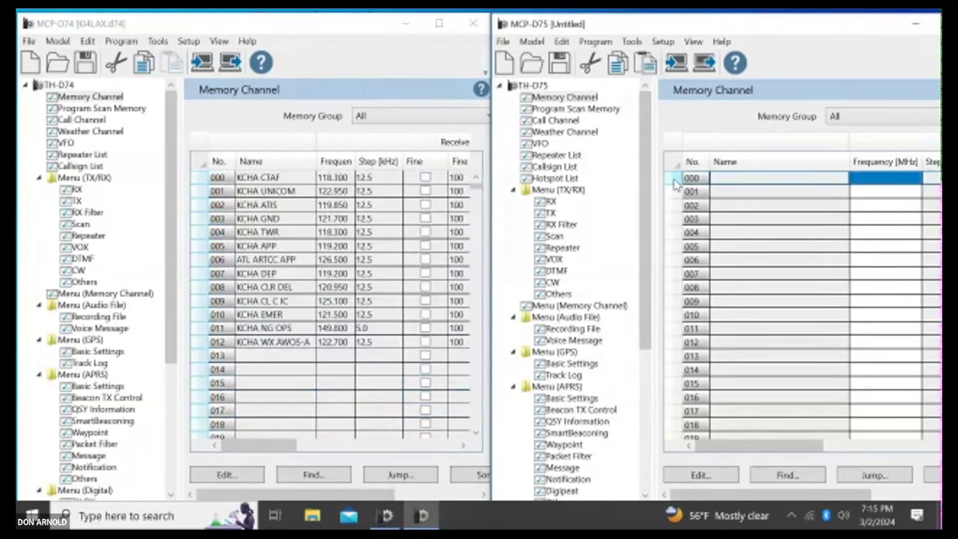
pyautogui.hotkey('ctrl', 'v')
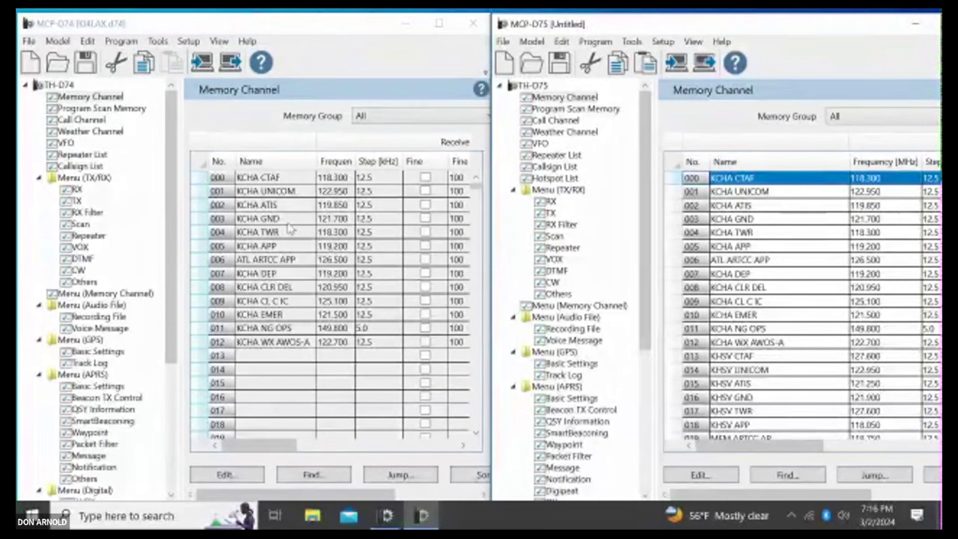
pyautogui.click(202, 180)
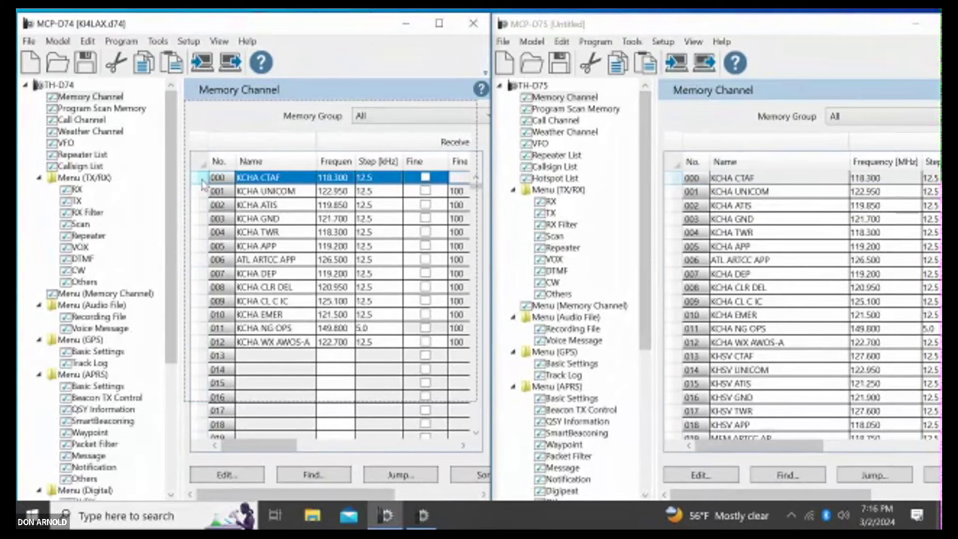
pyautogui.click(677, 179)
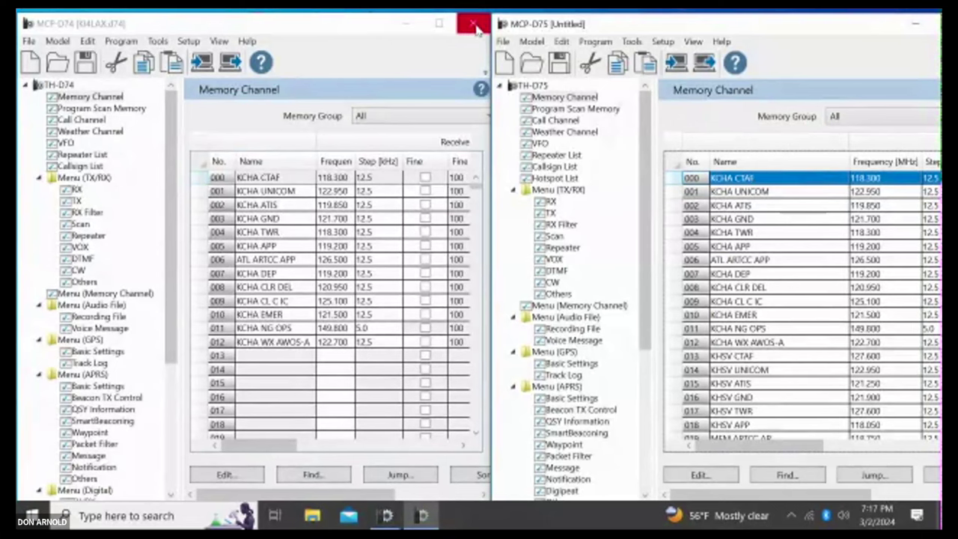
# Step: Exit the MCP-D74 program and maximize the MCP-D75 window
pyautogui.click(473, 26)
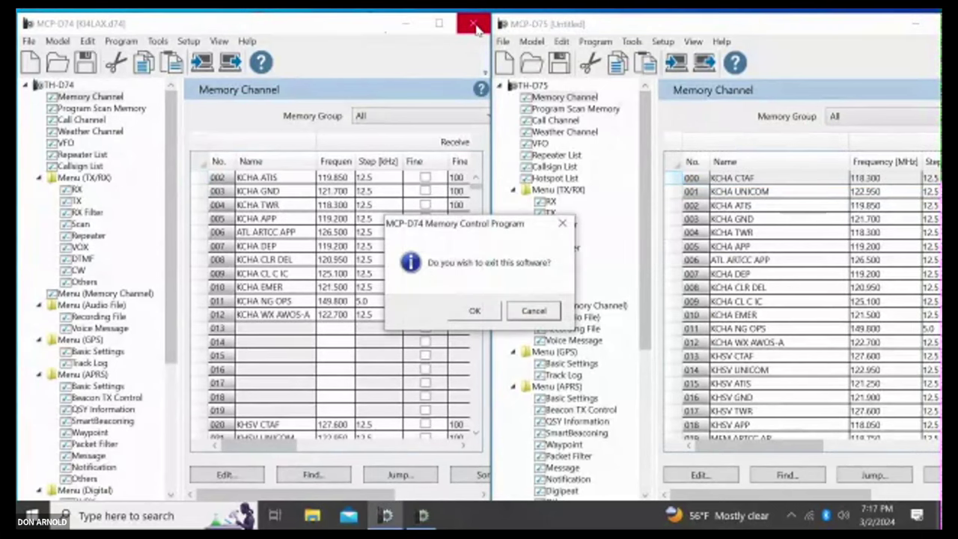
pyautogui.click(473, 311)
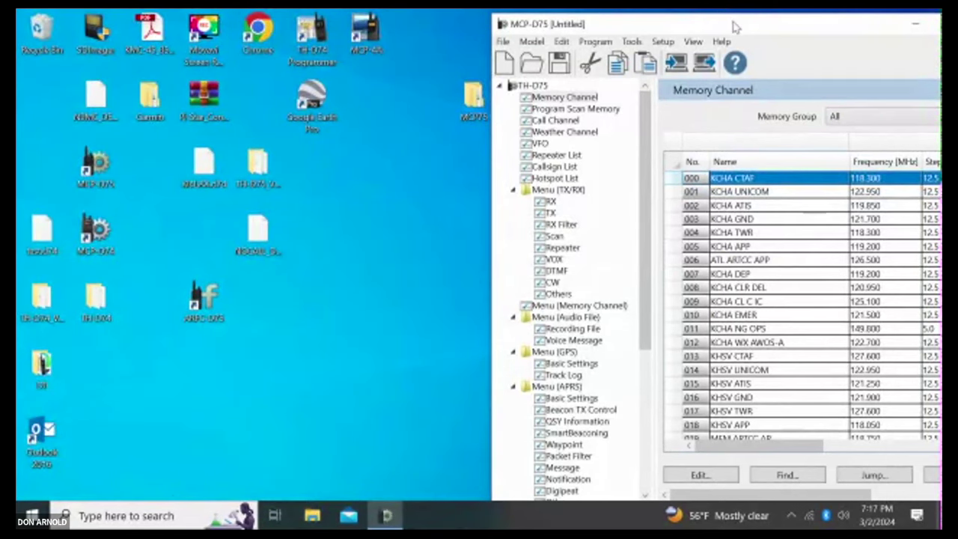
pyautogui.moveTo(736, 27); pyautogui.dragTo(501, 30)
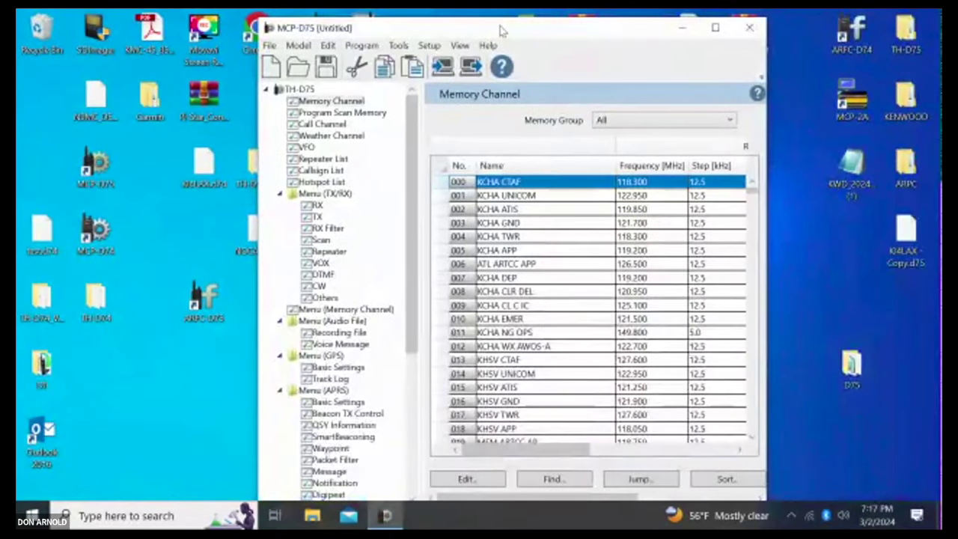
pyautogui.click(717, 27)
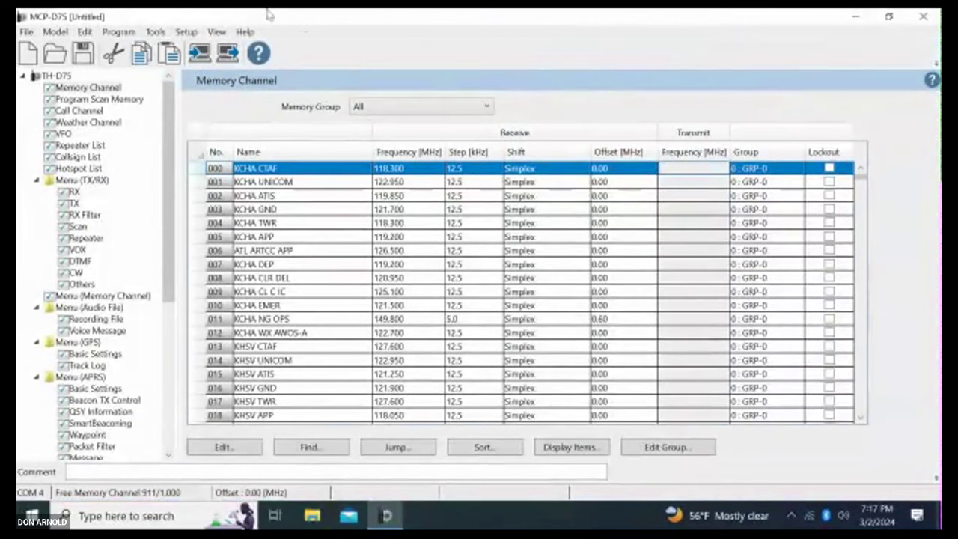
# Step: Save the TH-D75 data in the MCP-D75 folder under the file name "W6gps Mem Channels"
pyautogui.click(26, 32)
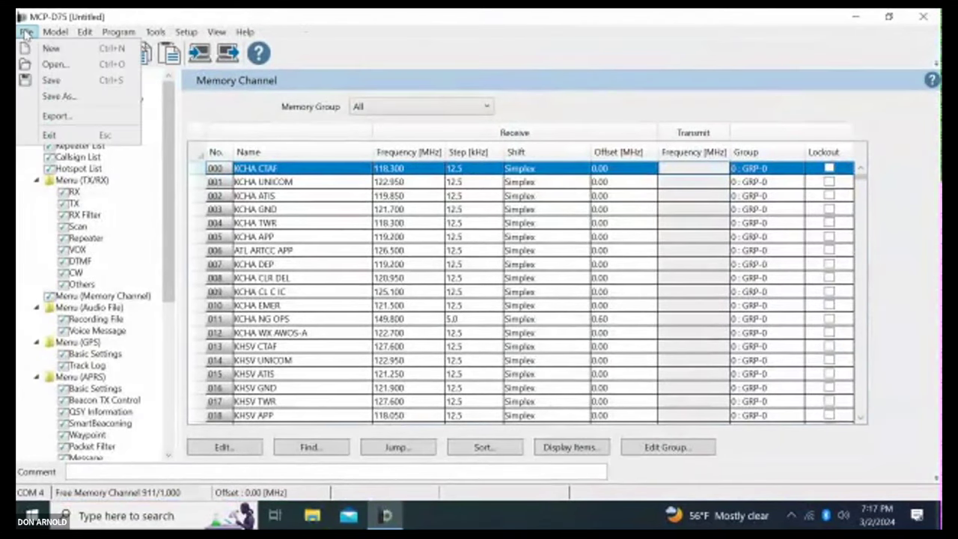
pyautogui.click(52, 96)
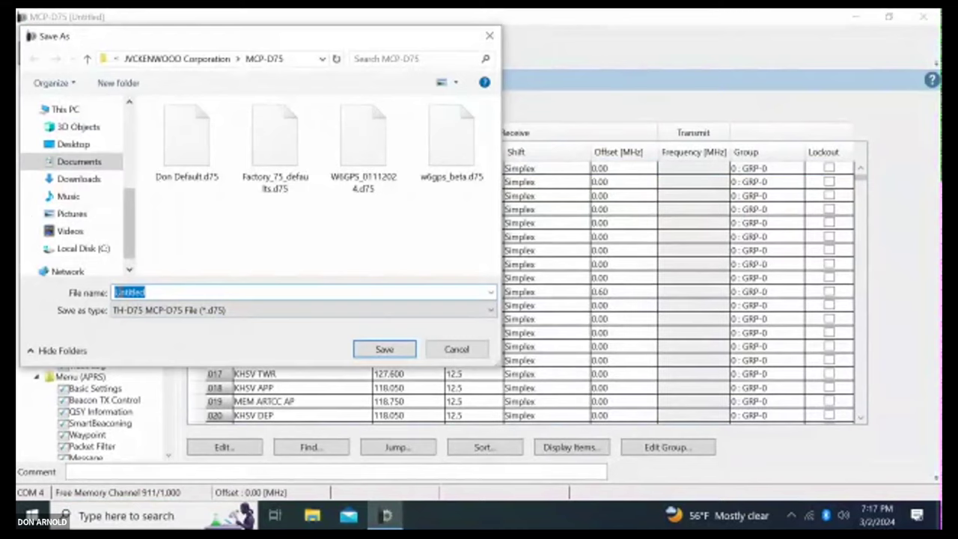
pyautogui.write('w6gps ')
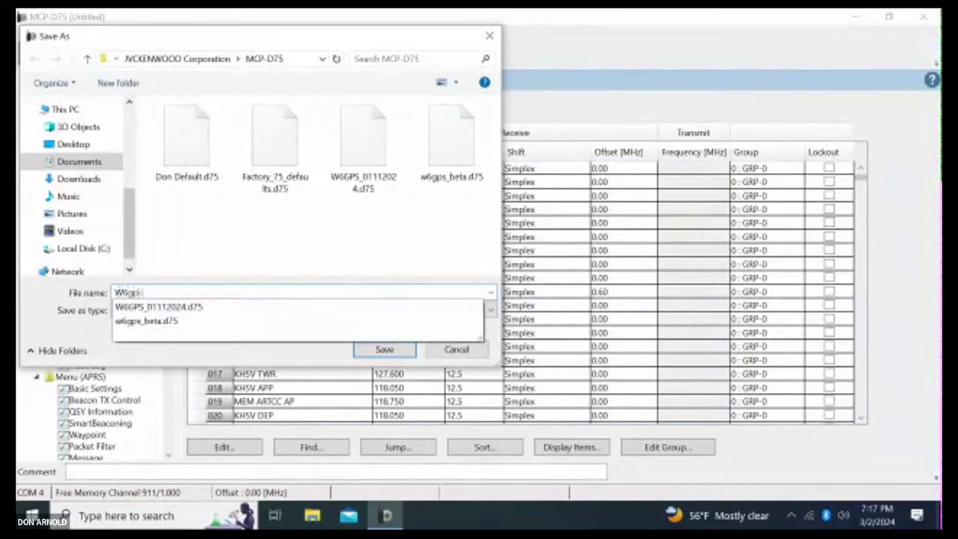
pyautogui.write('Mem')
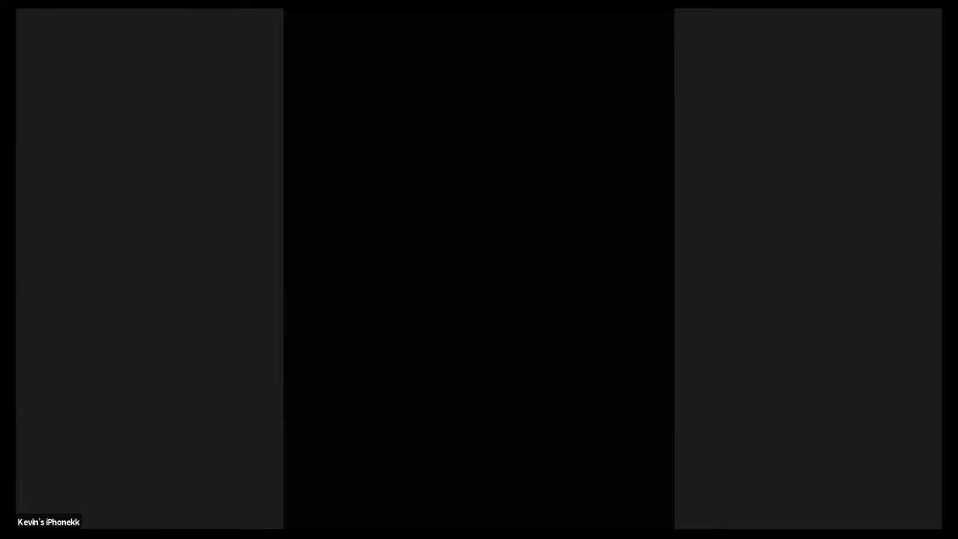
pyautogui.write('Channels')
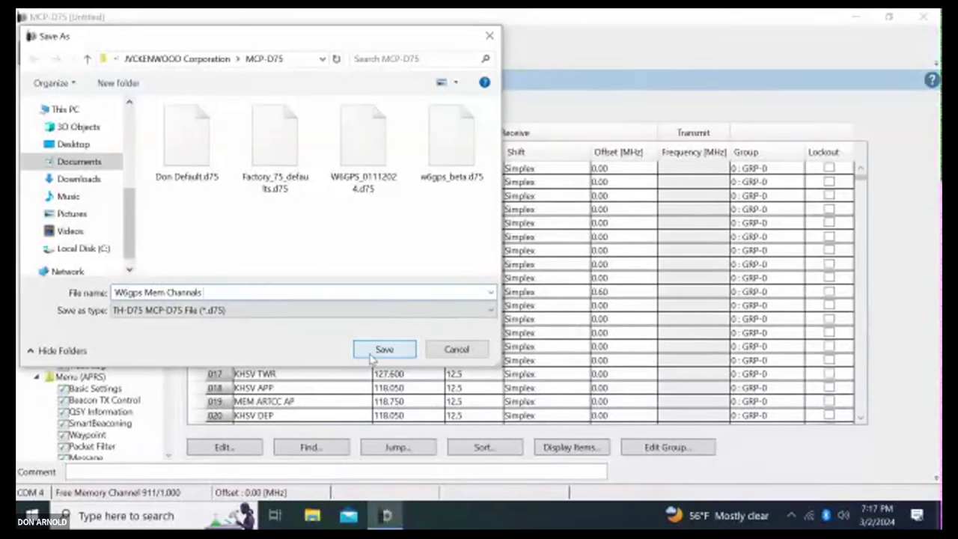
pyautogui.click(381, 349)
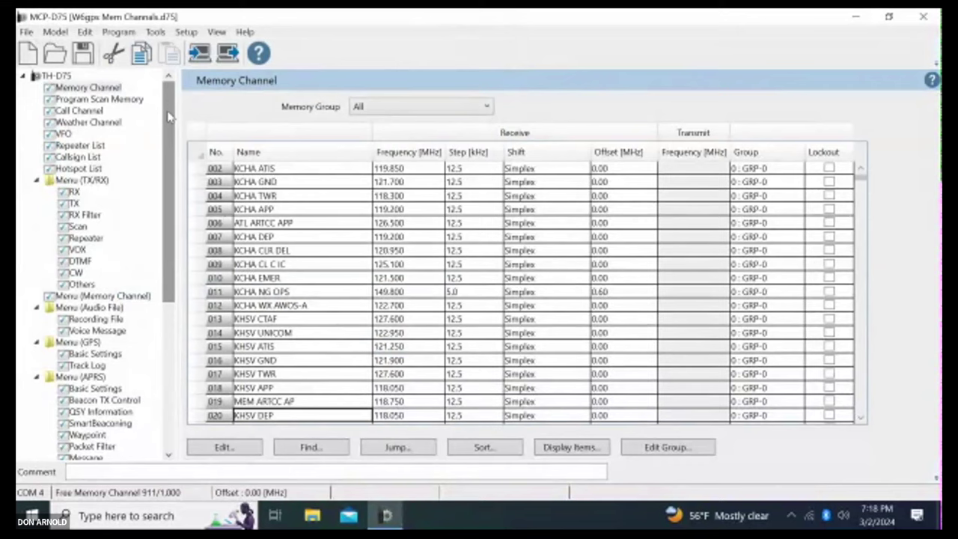
pyautogui.click(75, 89)
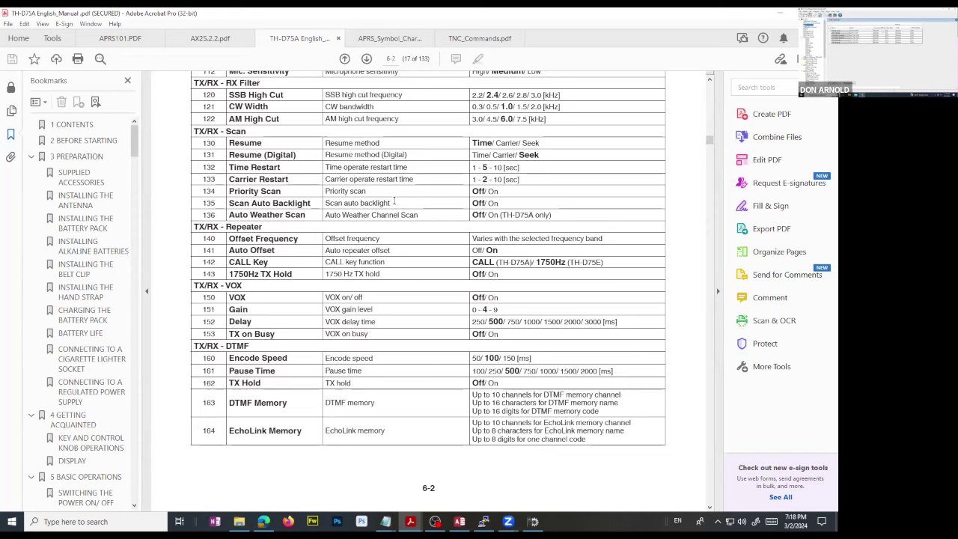
# Step: In the TH-D75A manual in Adobe Acrobat, examine the menu configuration tables and highlight the menu 210 Repeater list row
pyautogui.scroll(1, 412, 193)
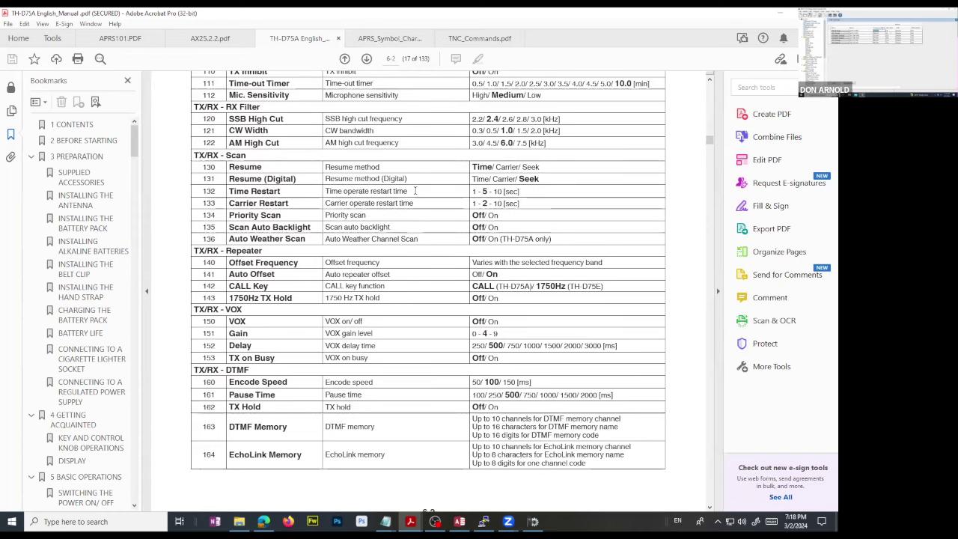
pyautogui.scroll(4, 414, 191)
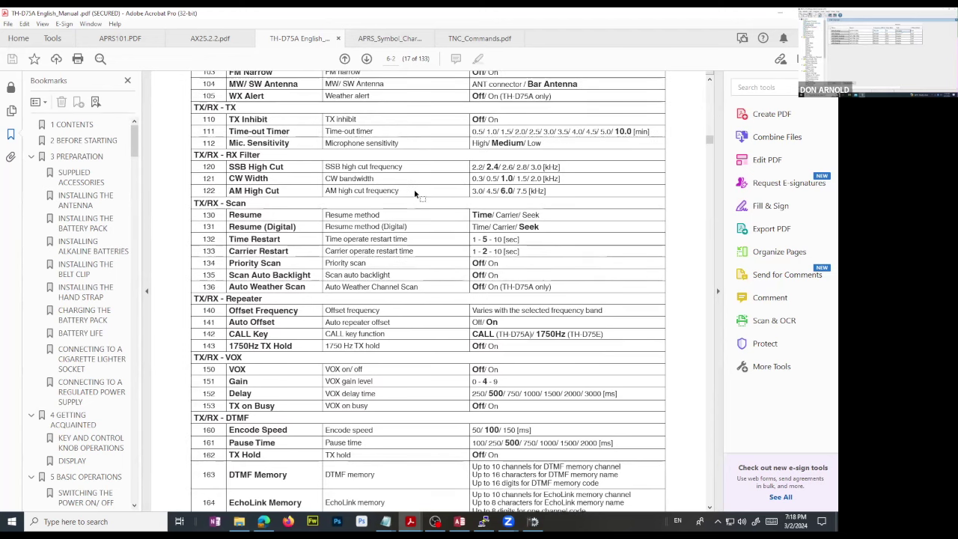
pyautogui.scroll(3, 414, 193)
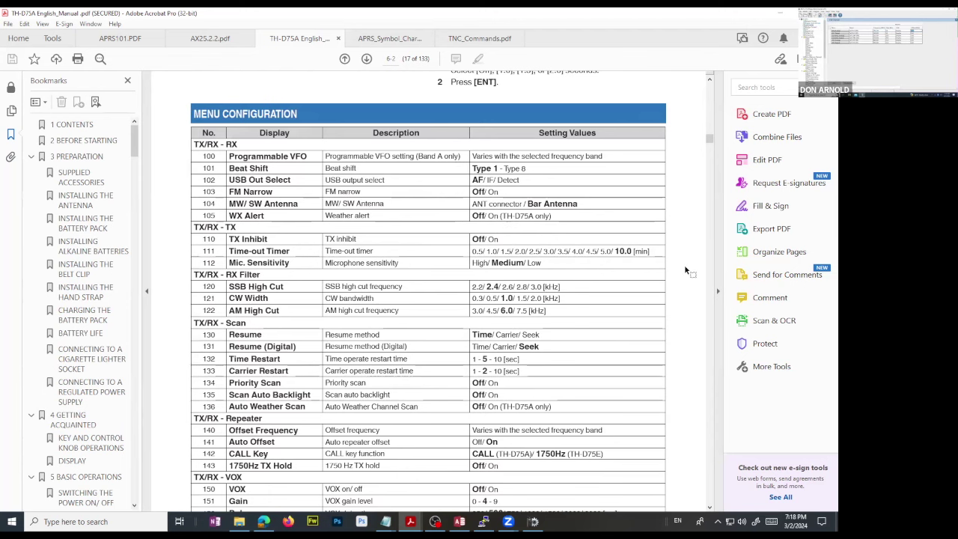
pyautogui.scroll(-5, 686, 266)
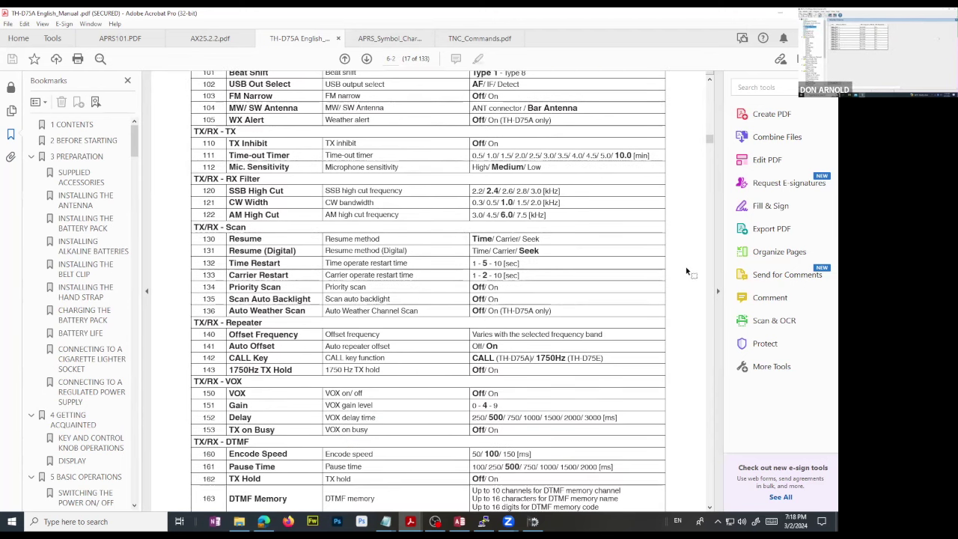
pyautogui.scroll(2, 687, 271)
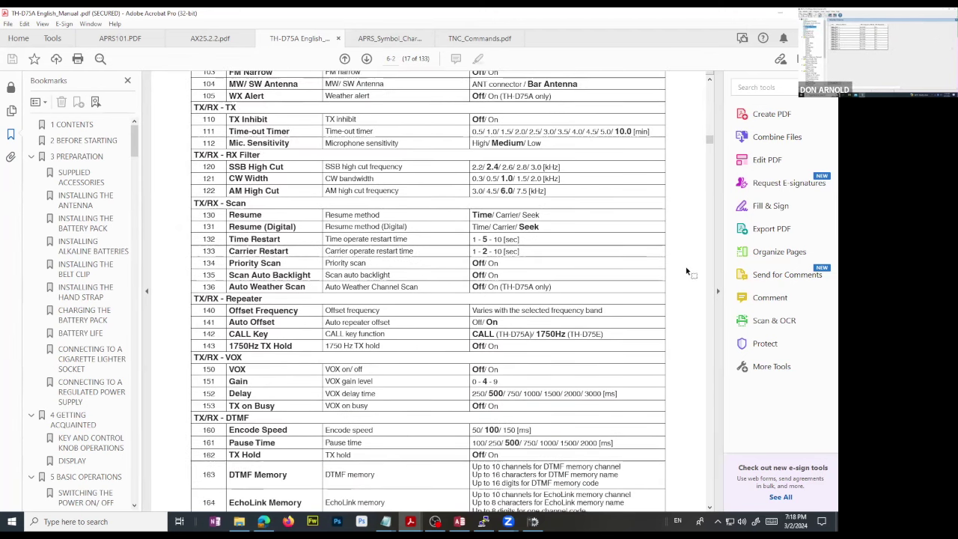
pyautogui.scroll(-10, 687, 271)
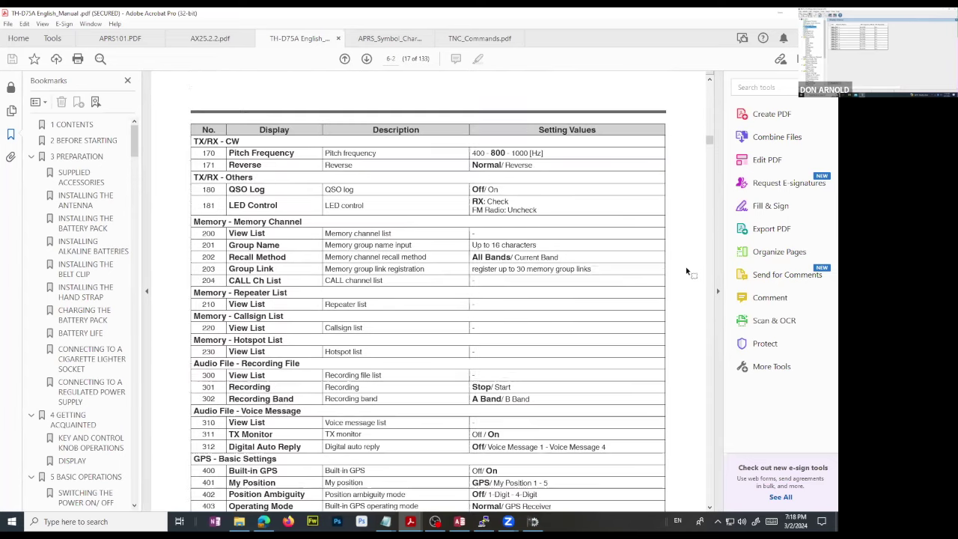
pyautogui.scroll(1, 686, 271)
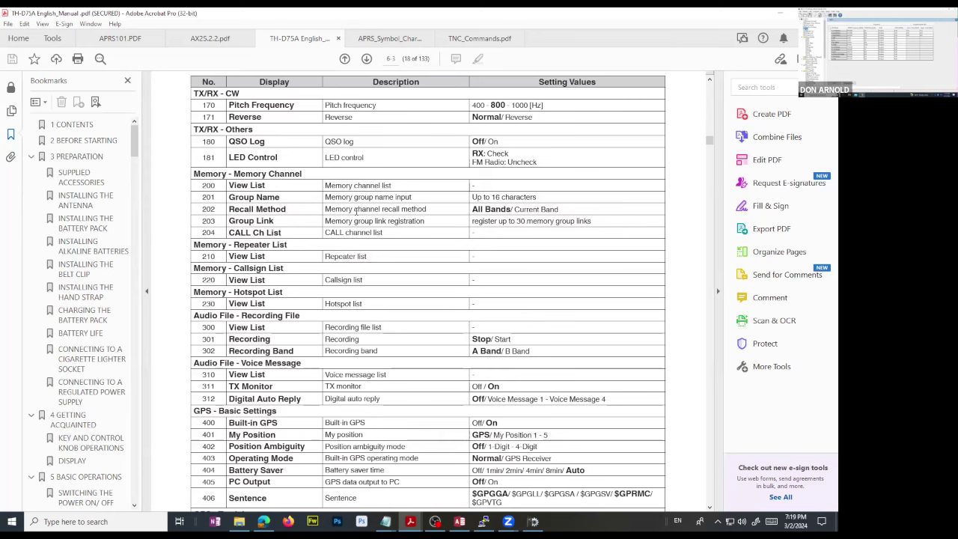
pyautogui.scroll(1, 358, 211)
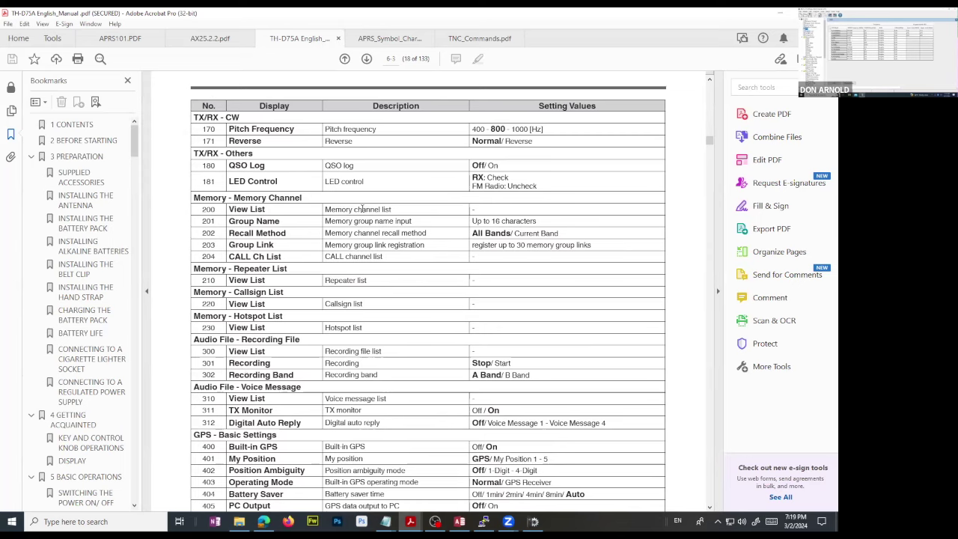
pyautogui.scroll(1, 362, 209)
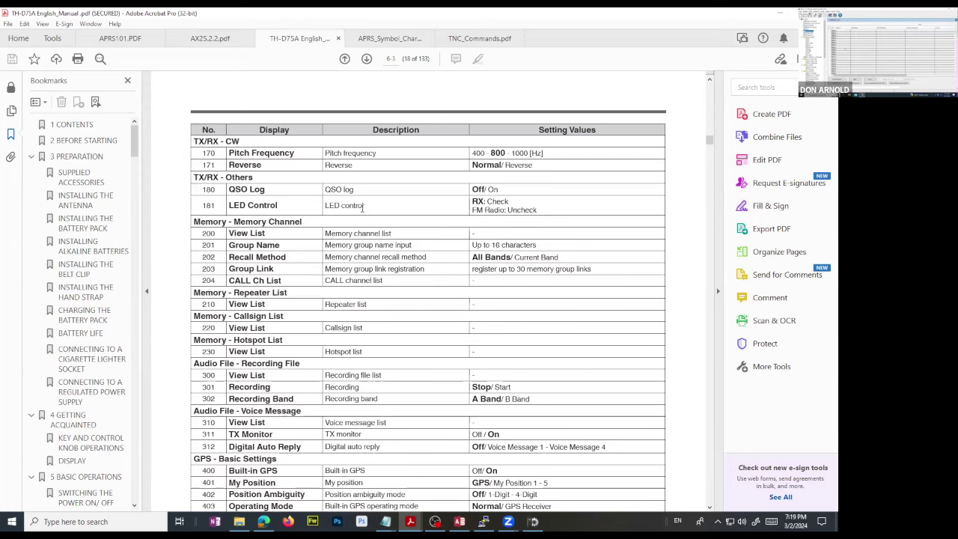
pyautogui.scroll(-1, 363, 207)
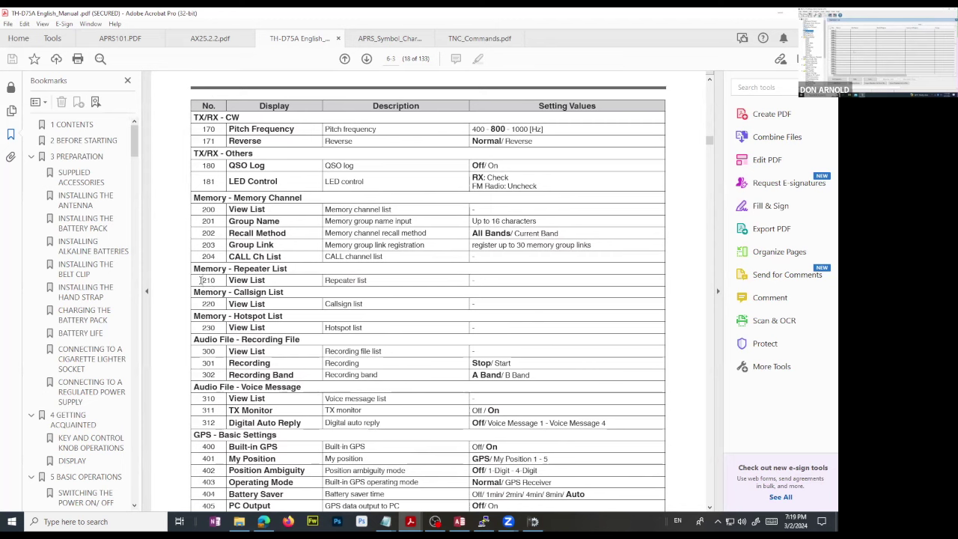
pyautogui.moveTo(212, 283); pyautogui.dragTo(507, 280)
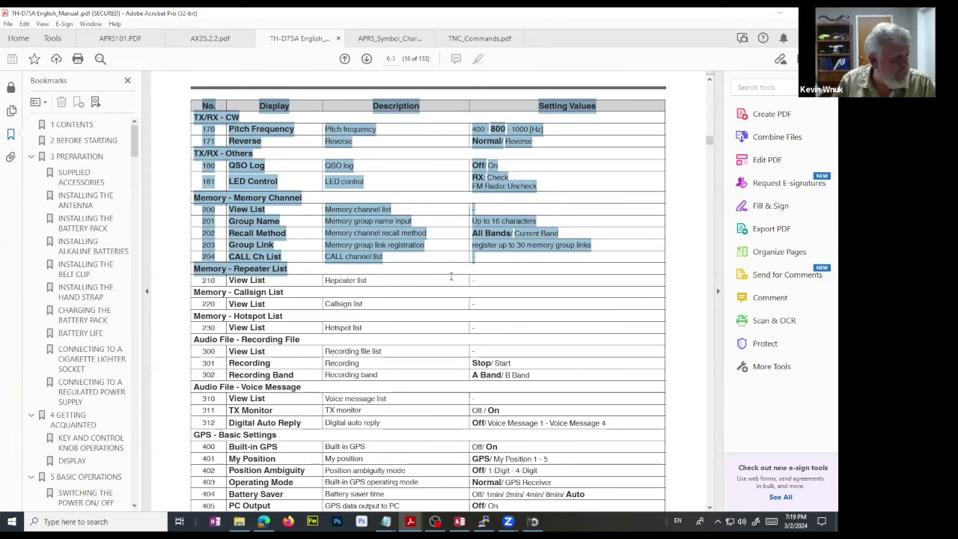
pyautogui.tripleClick(379, 282)
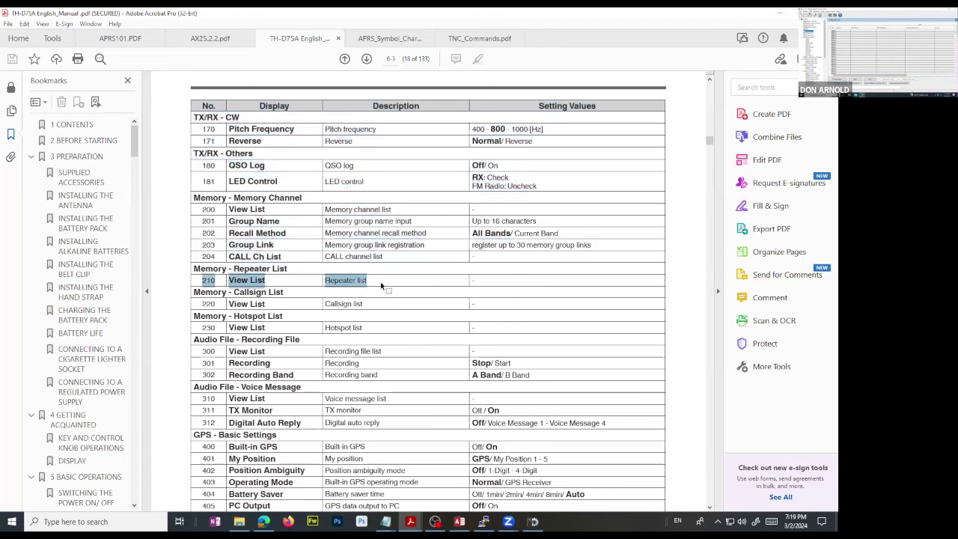